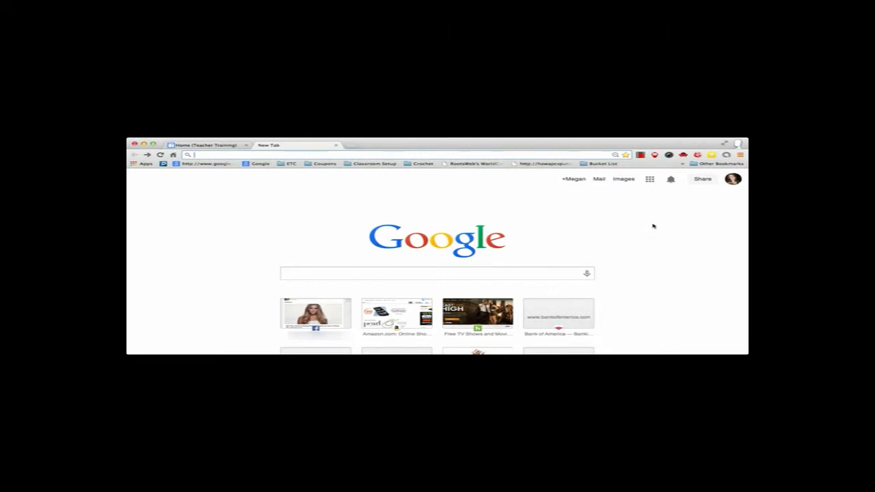
- Open Google Calendar from the full list of Google products
left_click(651, 180)
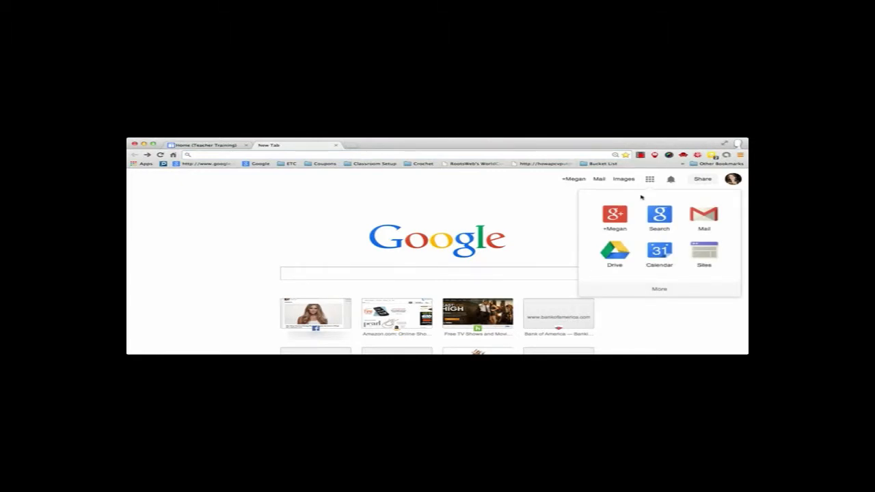
left_click(665, 291)
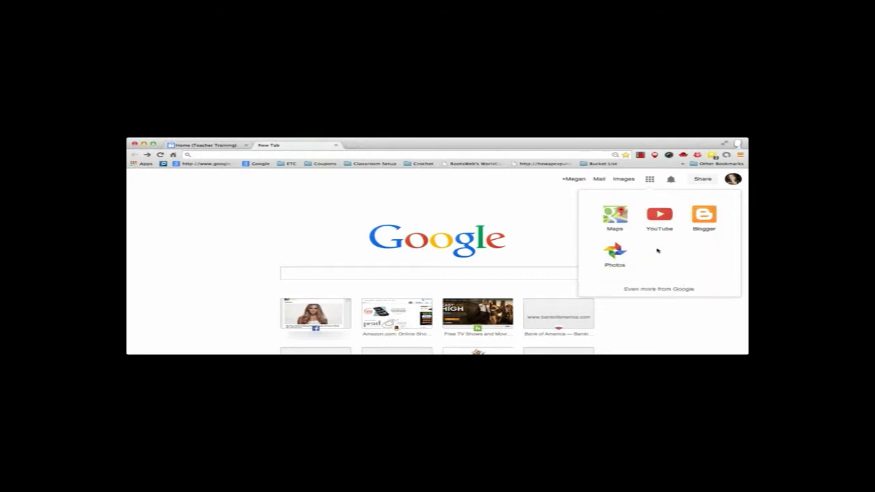
left_click(656, 290)
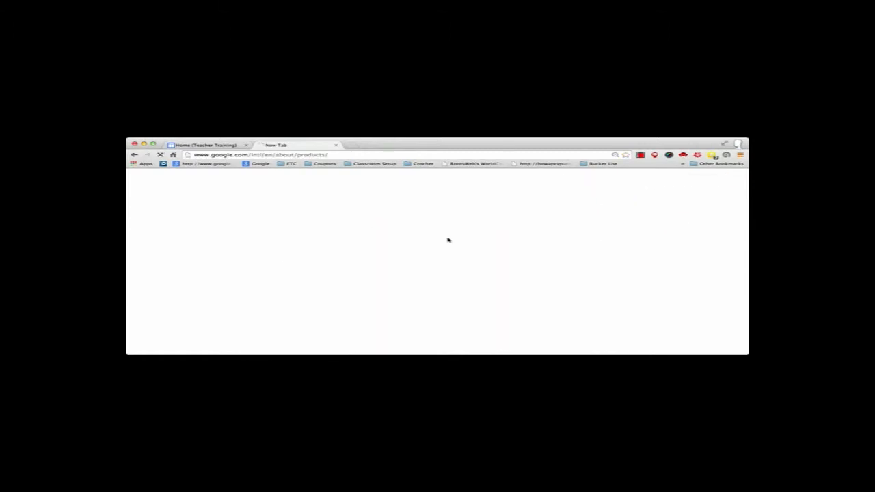
scroll(369, 263, "down", 10)
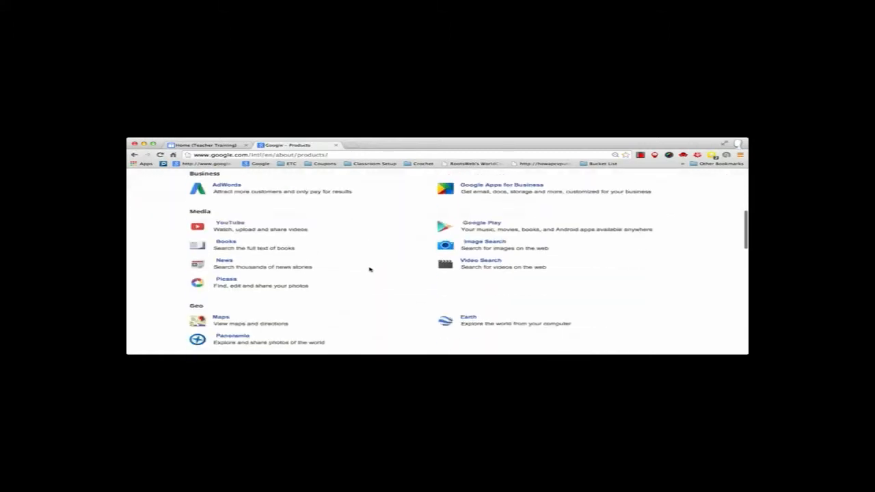
scroll(369, 269, "down", 3)
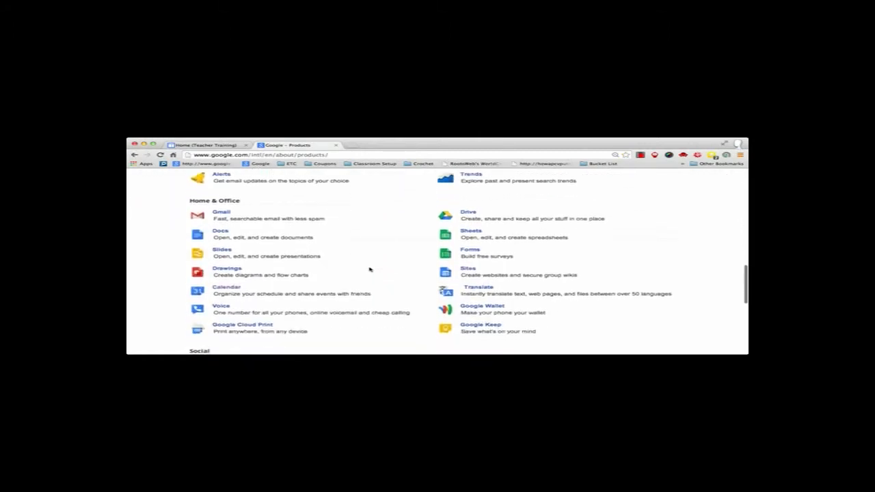
left_click(229, 263)
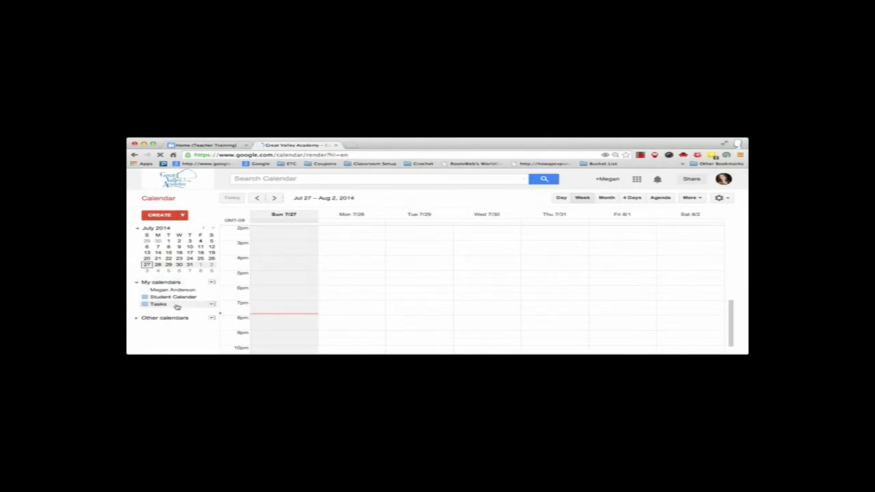
- Hide the Tasks calendar from the week view and check the options for other calendars
left_click(190, 291)
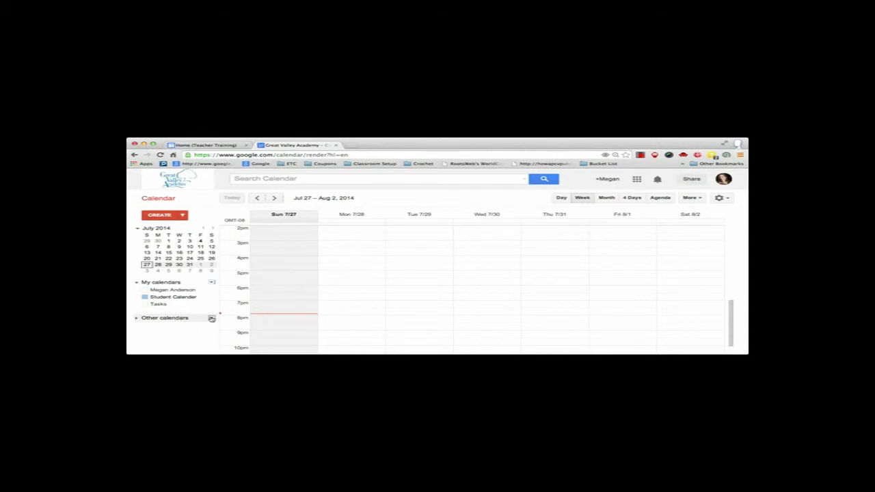
left_click(212, 318)
left_click(199, 329)
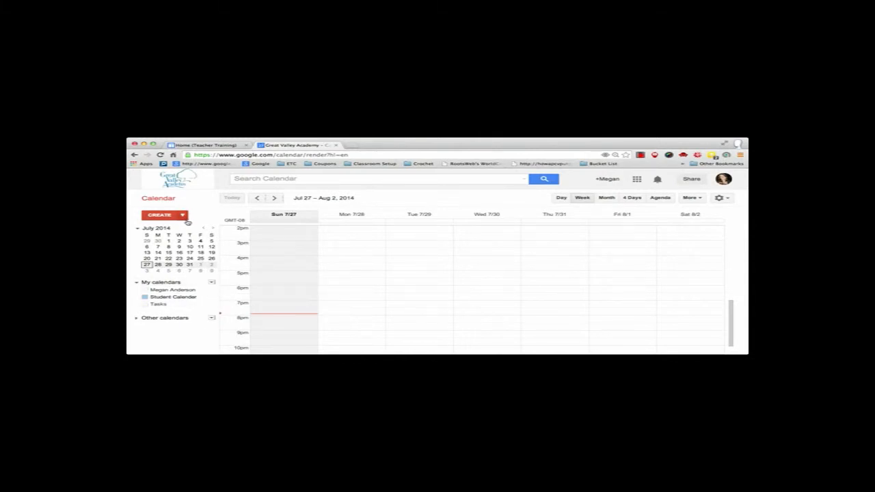
- Start a new calendar under My calendars and name it "Test"
left_click(212, 284)
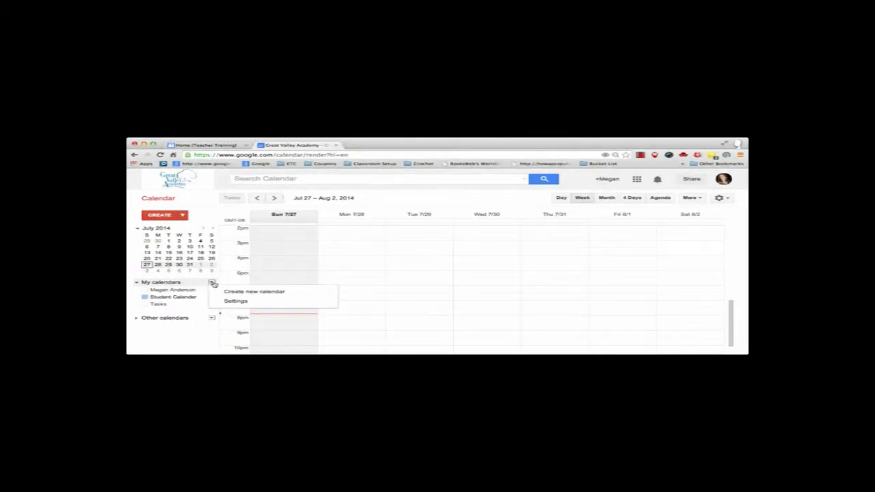
left_click(229, 292)
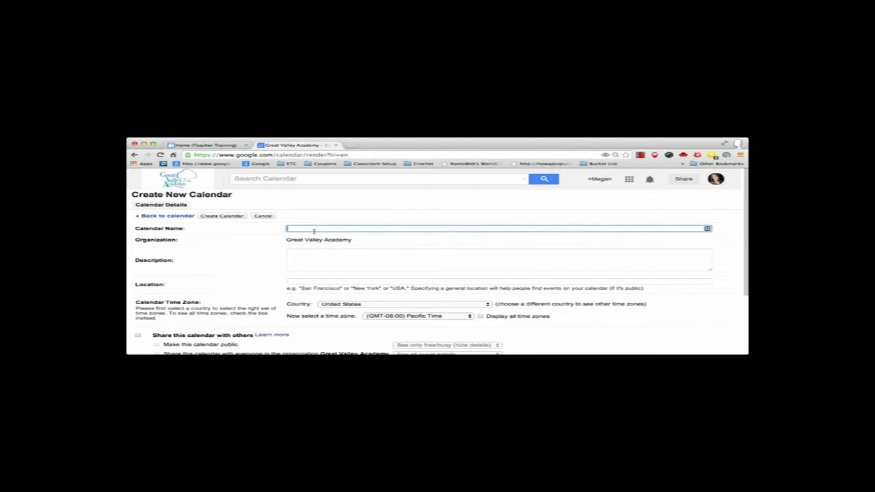
type("Test")
left_click(370, 261)
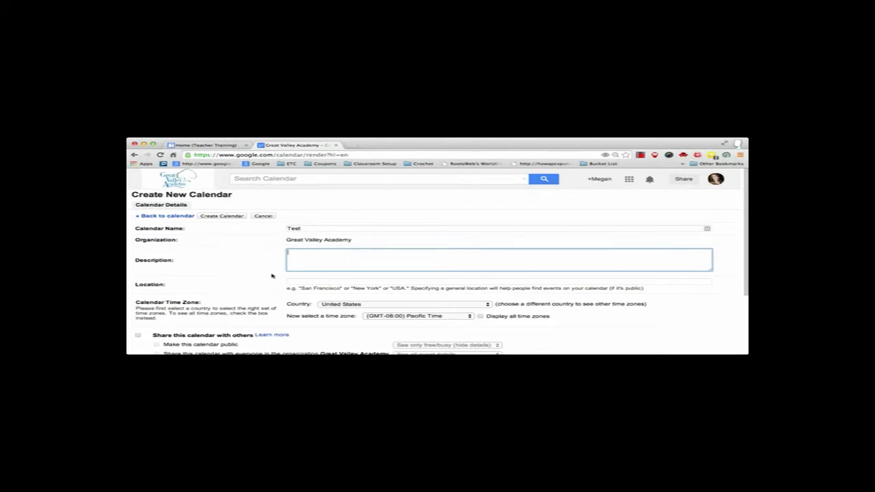
- Share the new calendar publicly with the "See only free/busy (hide details)" permission and create it
scroll(272, 273, "down", 2)
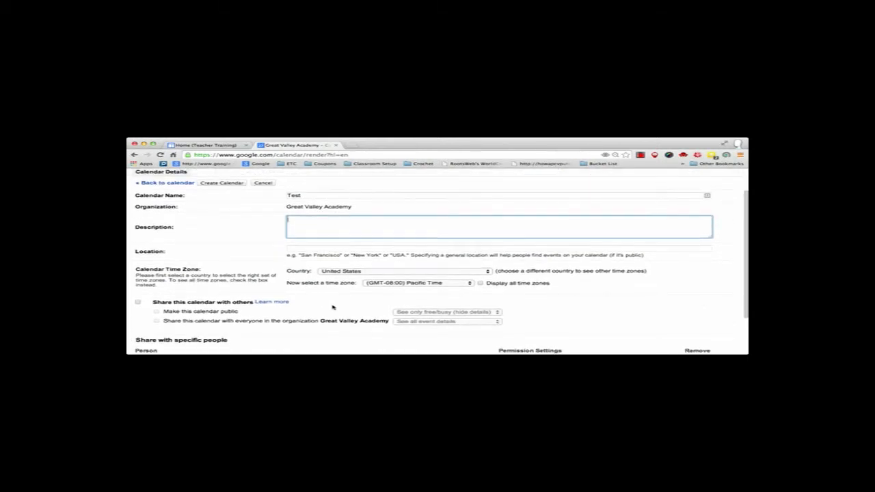
scroll(332, 307, "down", 2)
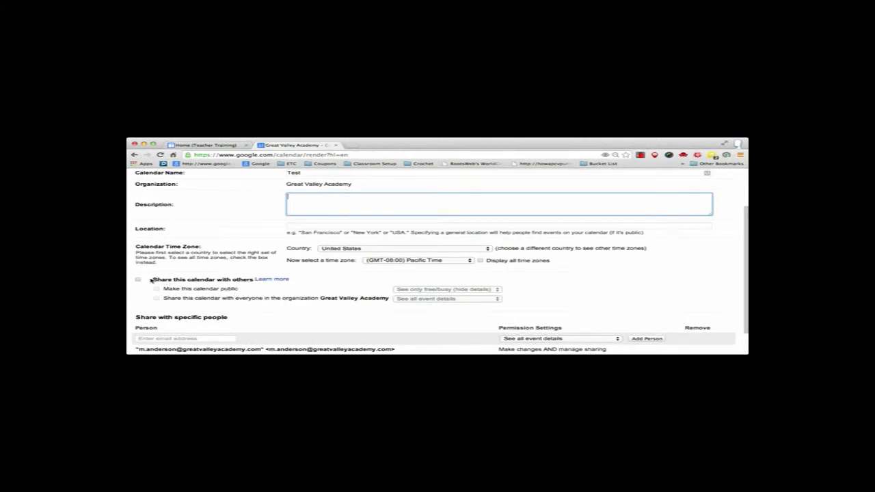
scroll(151, 280, "down", 2)
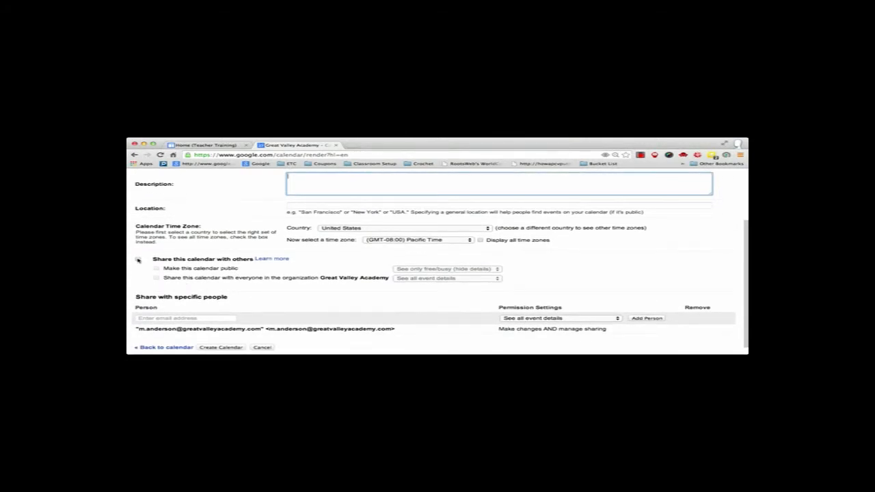
left_click(137, 259)
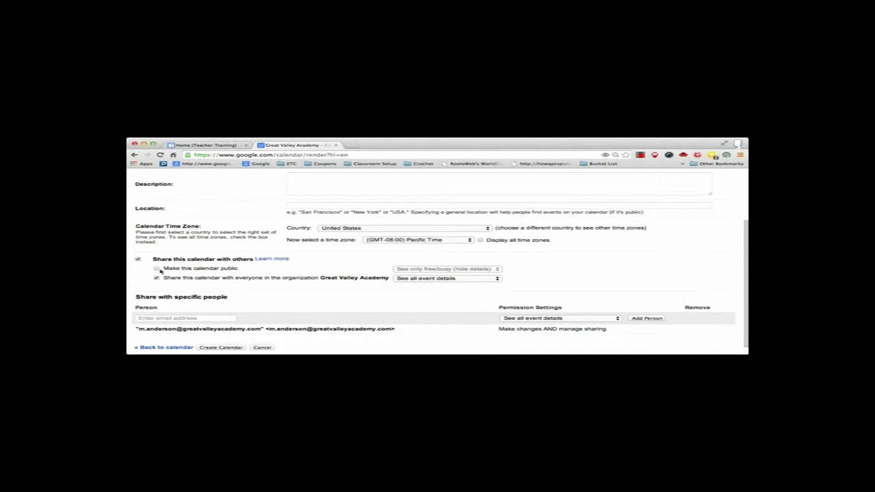
left_click(157, 269)
left_click(450, 270)
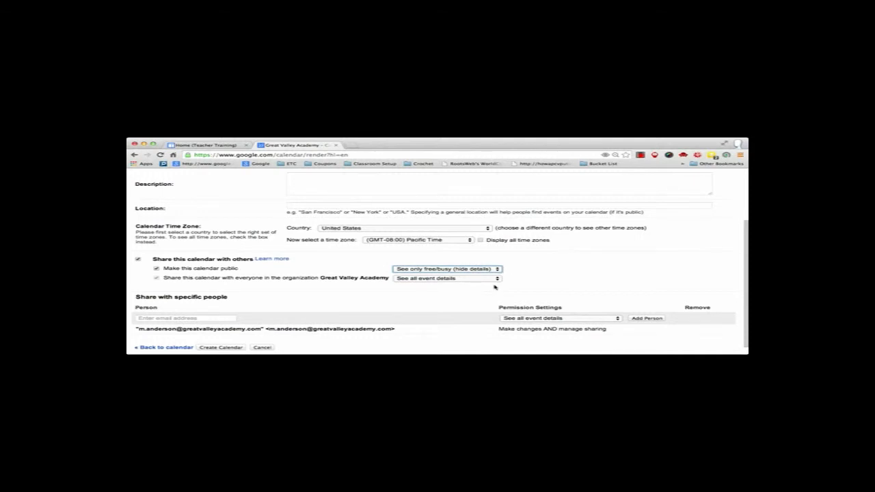
scroll(498, 308, "down", 1)
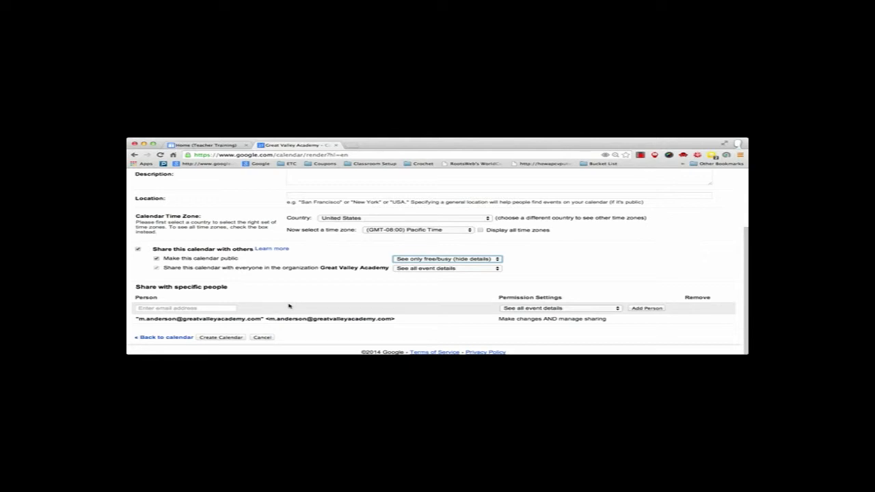
left_click(221, 337)
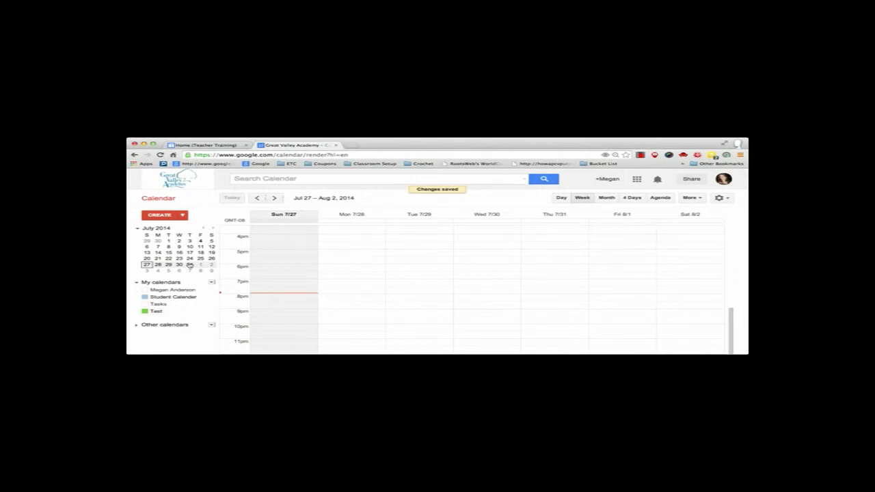
- Create a new event titled "Test Test" and assign it to the Test calendar
left_click(171, 216)
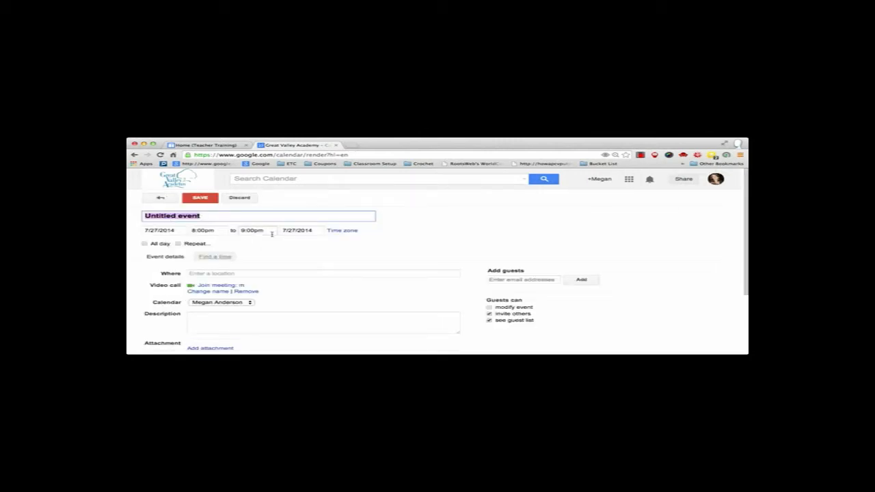
type("Tes")
key("BackSpace")
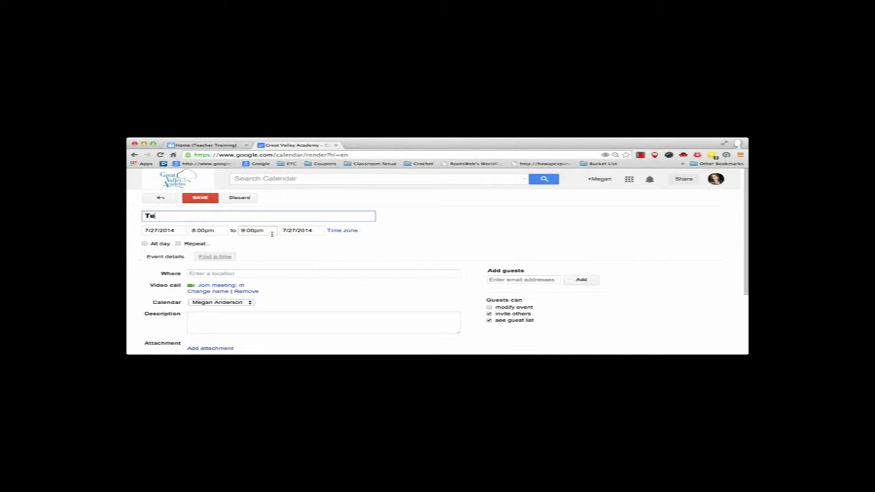
type("st Test")
scroll(292, 303, "down", 2)
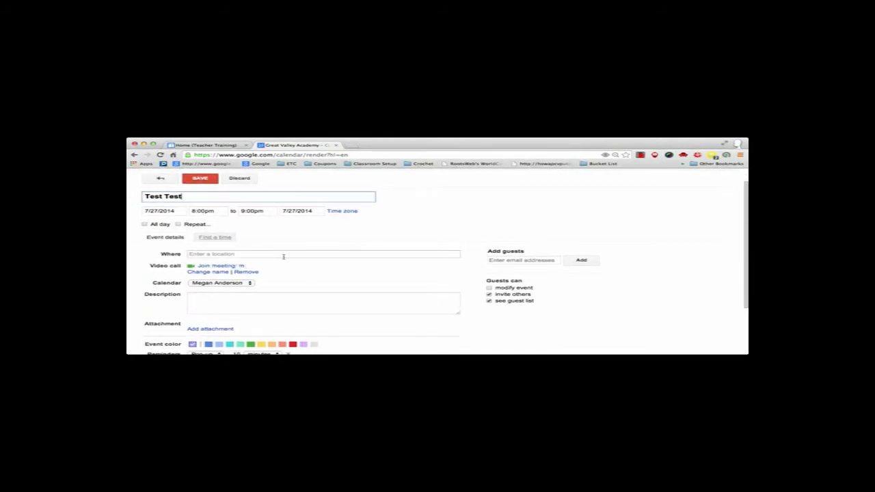
left_click(253, 283)
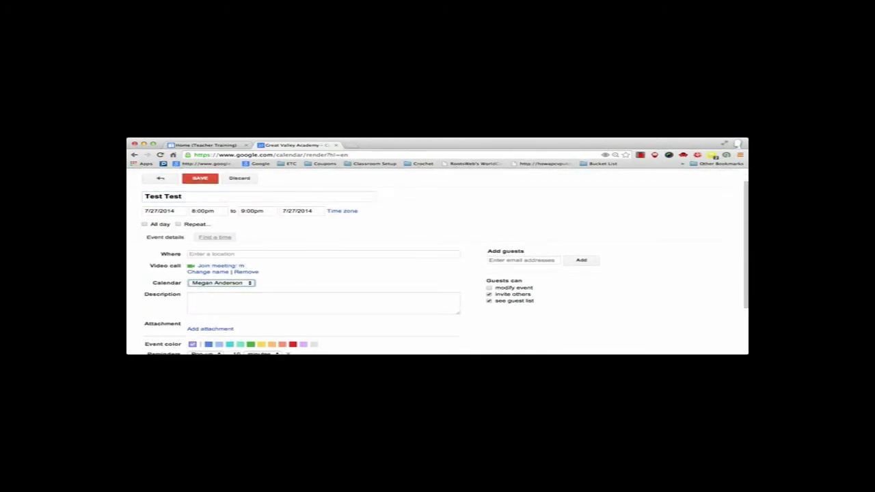
left_click(283, 287)
- Set the event's availability to Available and its privacy to Public, and save the event
scroll(288, 286, "down", 4)
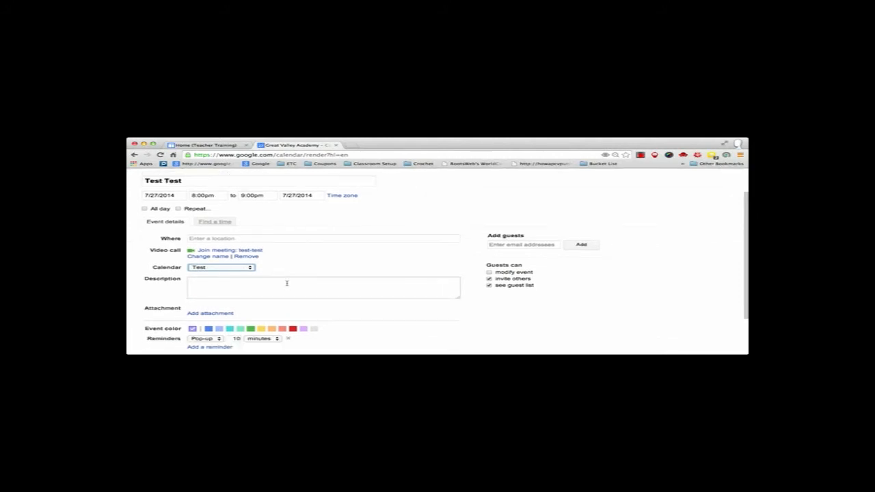
scroll(287, 285, "down", 2)
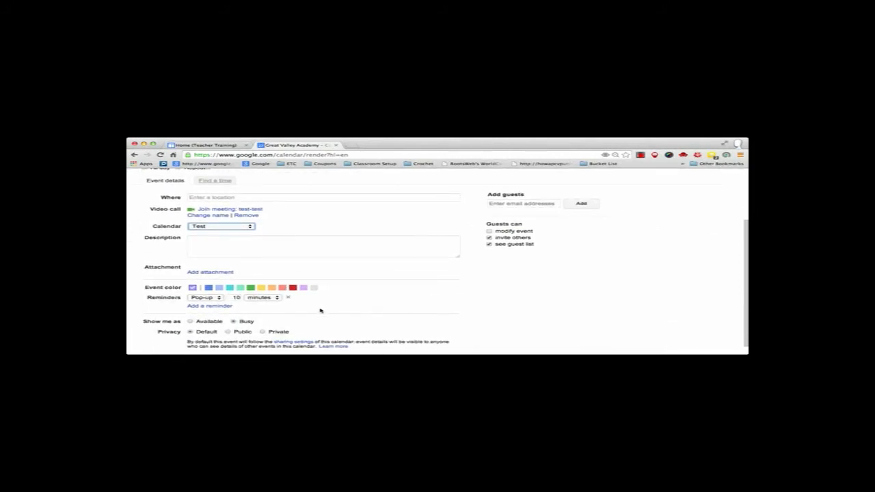
scroll(320, 310, "down", 2)
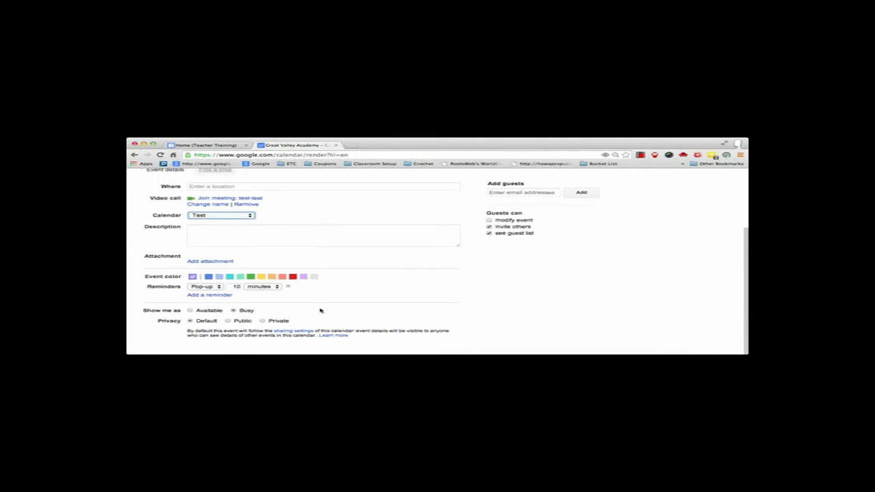
left_click(190, 310)
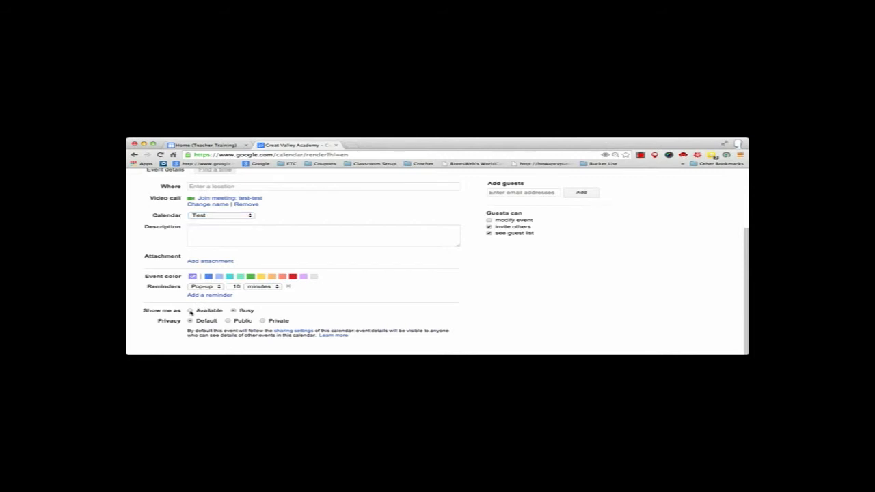
left_click(228, 321)
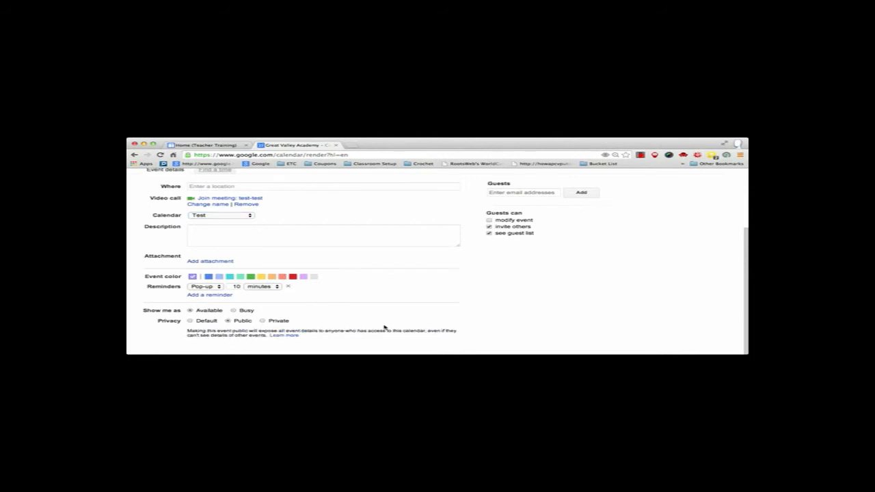
scroll(385, 328, "up", 5)
scroll(351, 260, "down", 5)
scroll(360, 279, "up", 5)
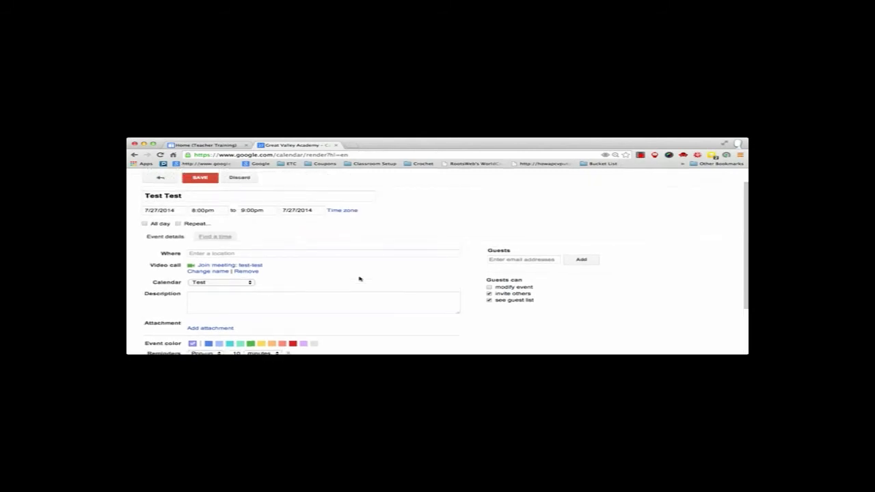
left_click(216, 202)
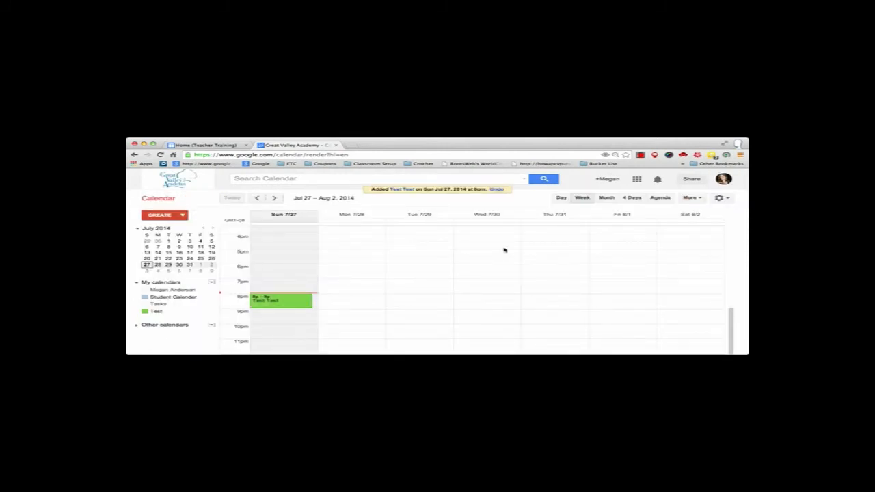
- Close the calendar page and remove the Holidays in United States calendar from the Teacher Training site's home page
left_click(336, 146)
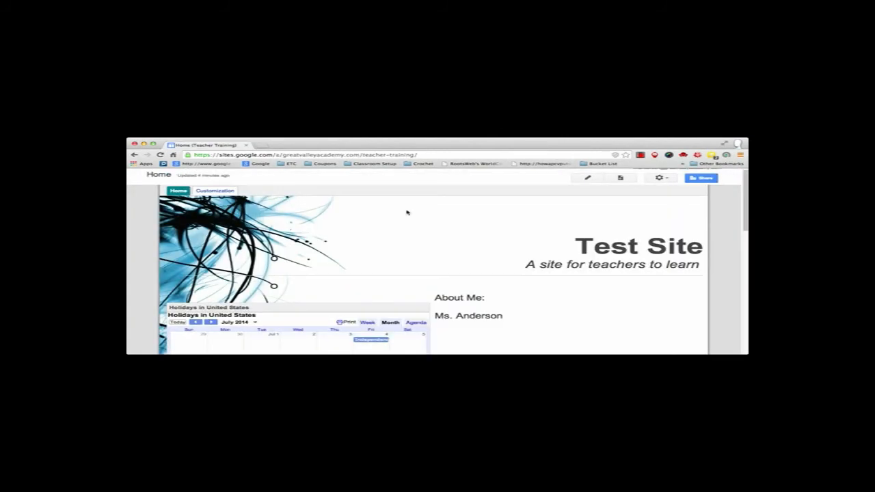
scroll(472, 265, "down", 2)
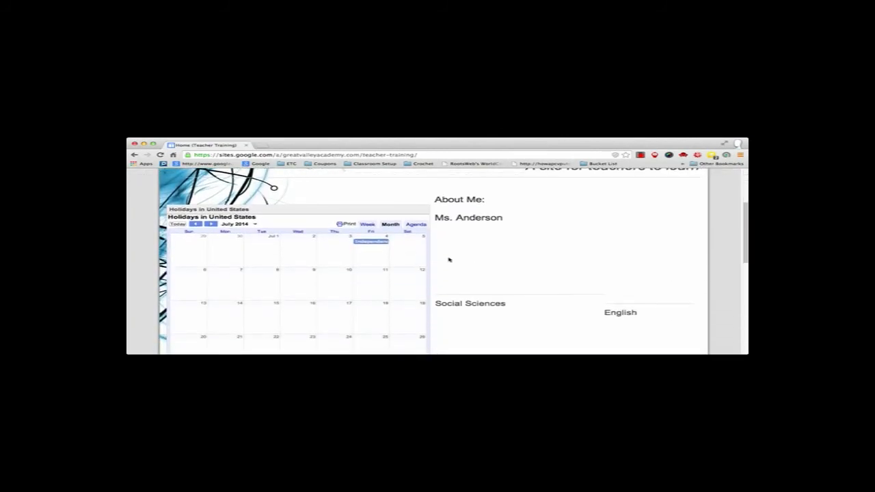
scroll(551, 246, "up", 3)
scroll(551, 246, "up", 2)
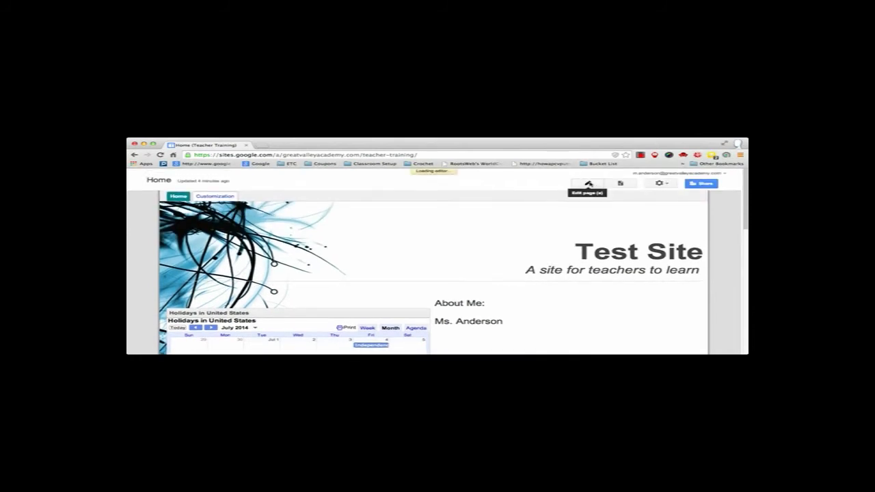
left_click(586, 181)
scroll(376, 274, "down", 2)
left_click(360, 270)
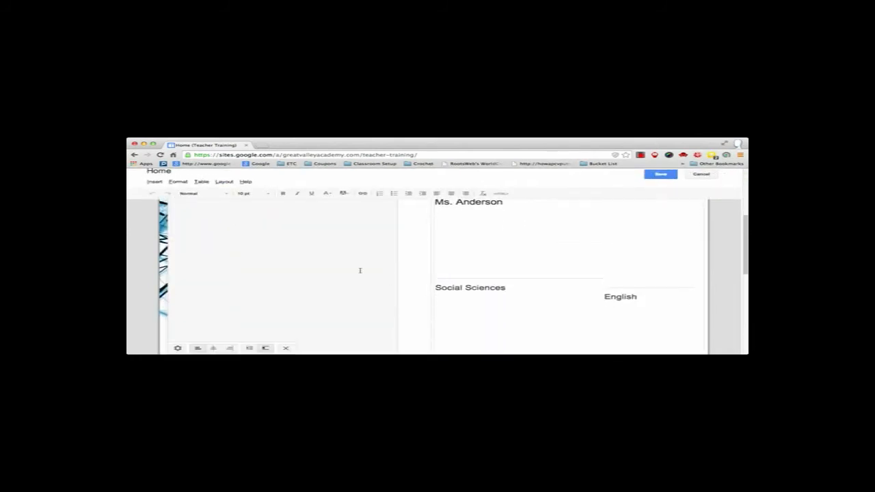
- Try inserting the Test calendar with its default display options into the home page, and remove the misplaced calendar
left_click(156, 182)
left_click(366, 214)
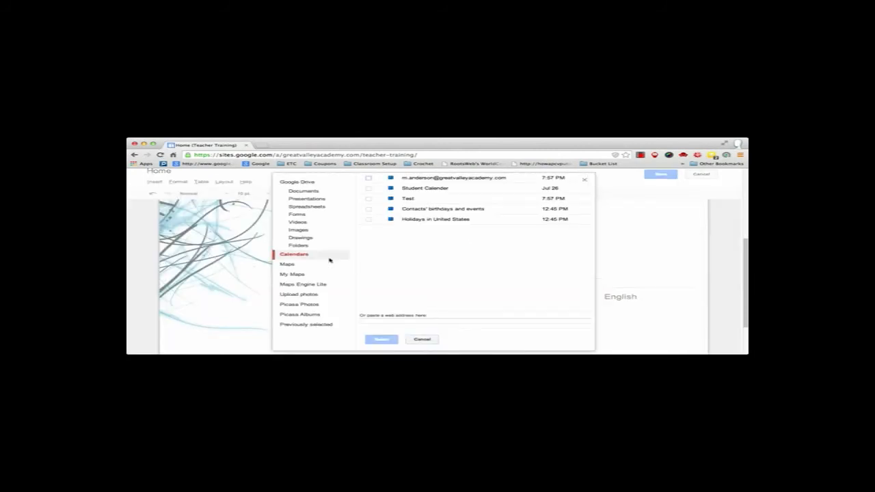
left_click(369, 199)
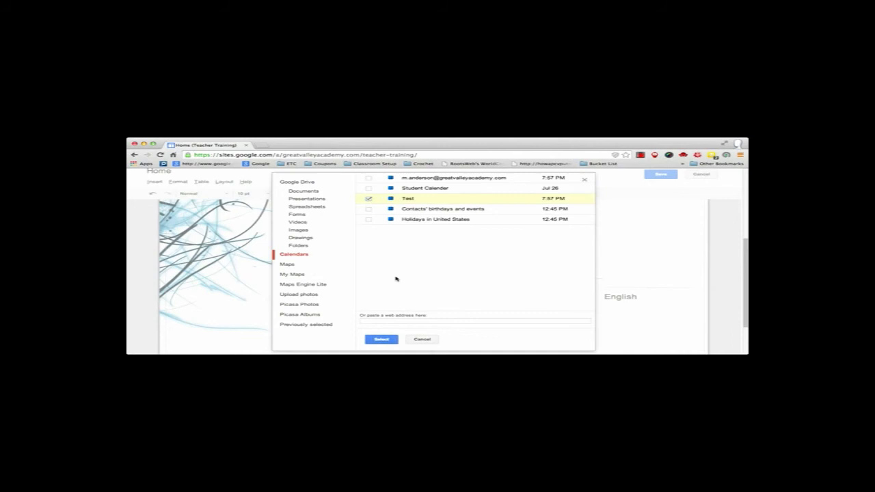
left_click(383, 339)
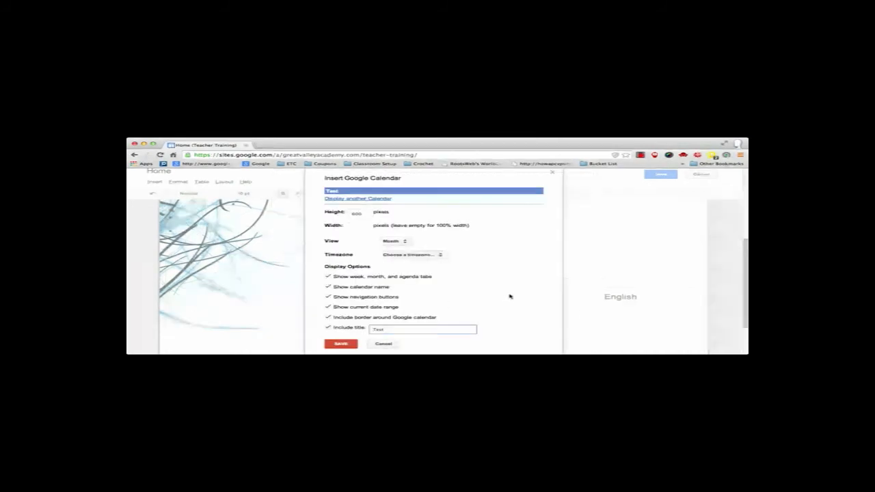
scroll(411, 324, "down", 2)
left_click(349, 312)
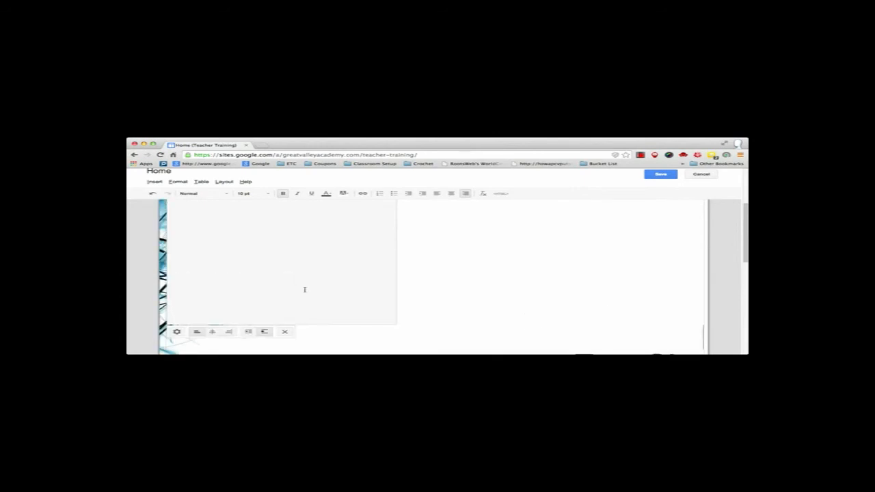
left_click(285, 332)
- Insert the Test calendar with its default display options in the column beside the About Me section
left_click(237, 262)
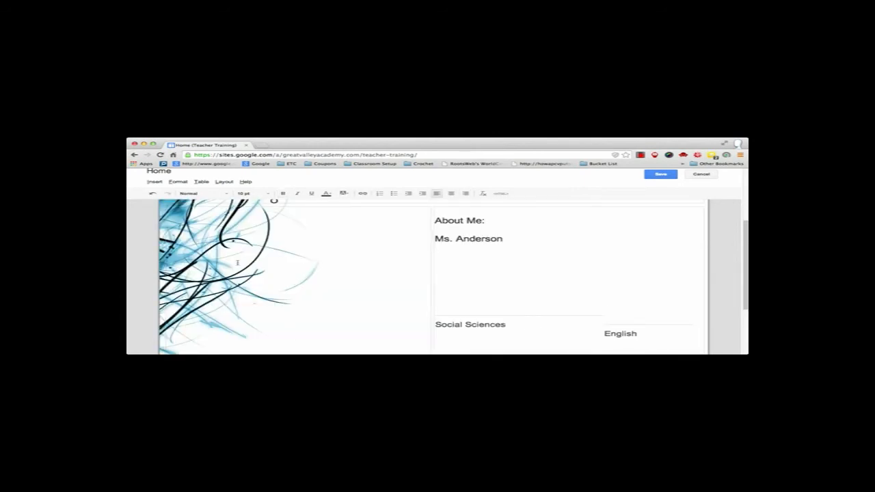
left_click(155, 182)
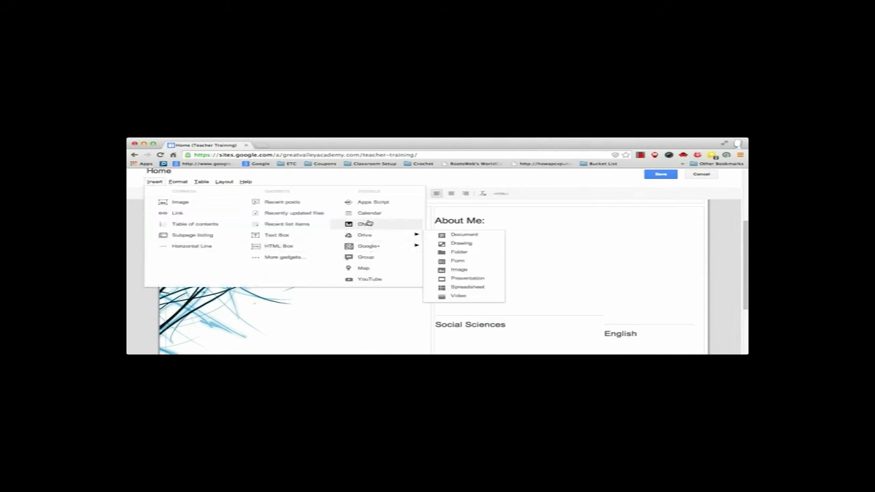
left_click(370, 213)
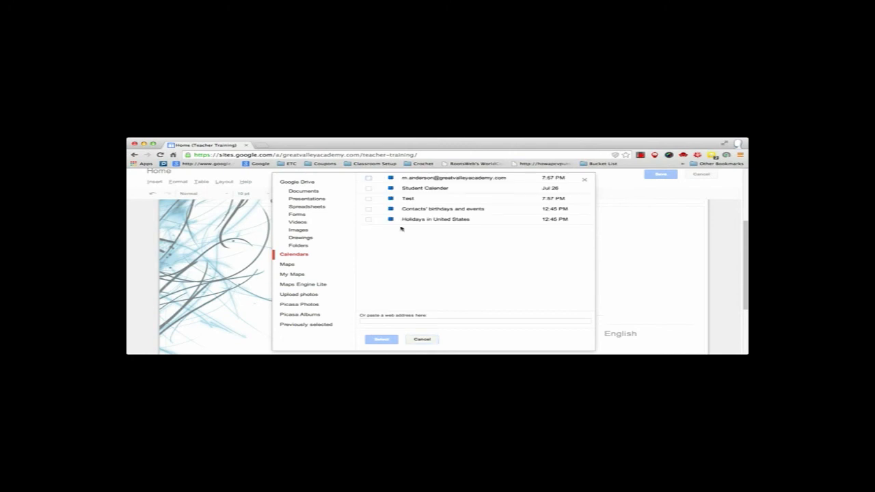
left_click(406, 199)
left_click(381, 339)
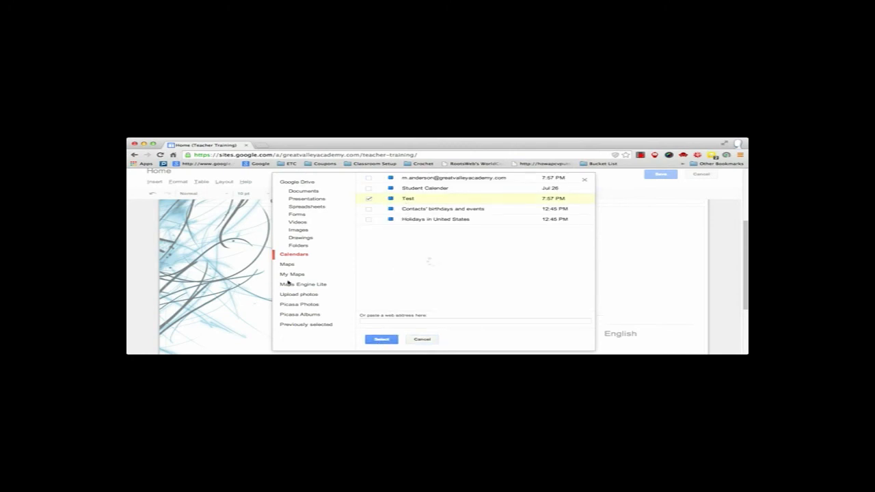
left_click(340, 344)
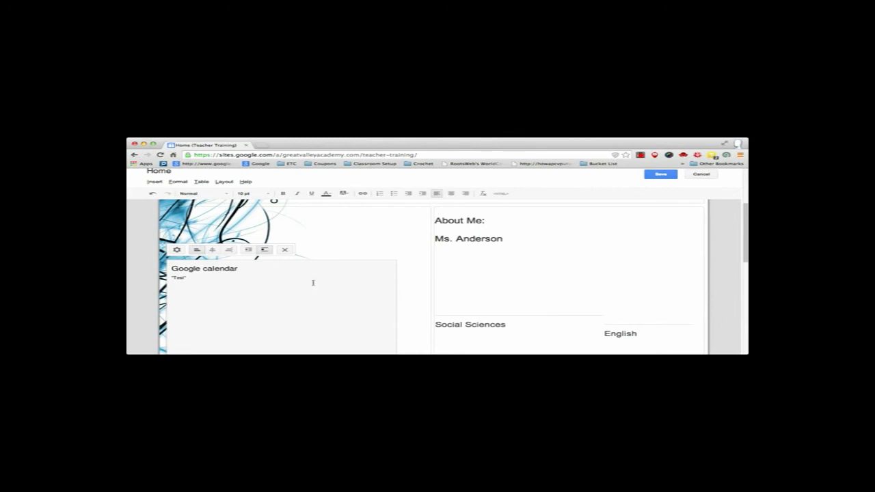
- Save the home page and look over the embedded Test calendar on the published page
left_click(660, 174)
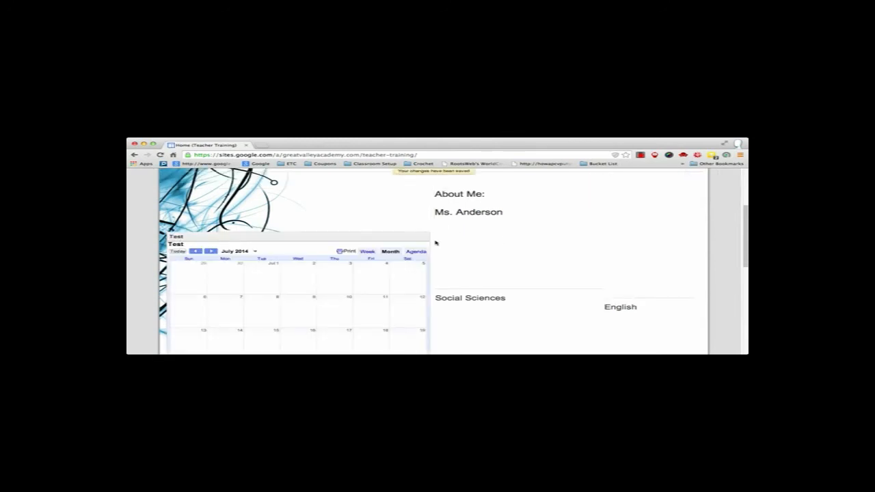
scroll(436, 243, "up", 2)
scroll(436, 242, "down", 3)
scroll(350, 296, "down", 3)
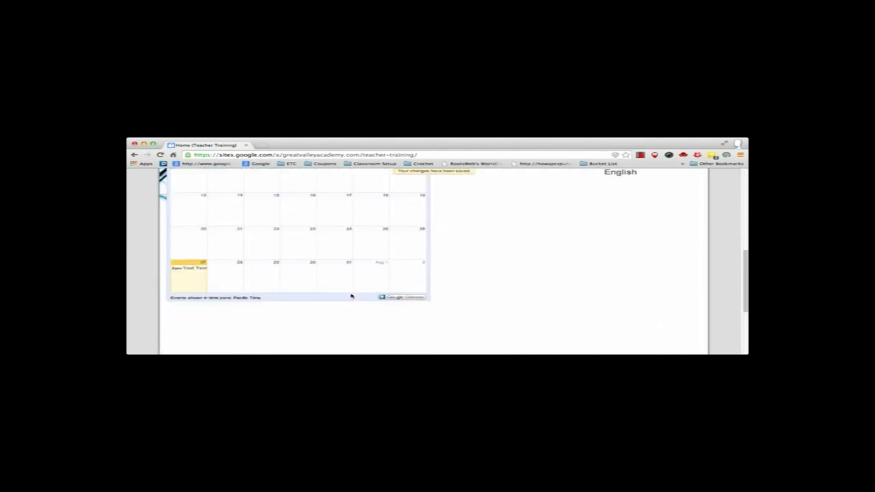
scroll(350, 295, "up", 3)
scroll(350, 296, "up", 5)
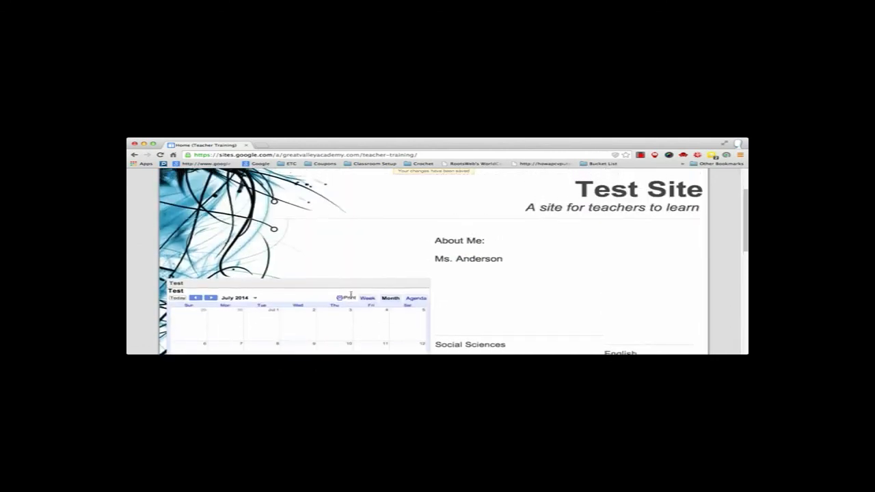